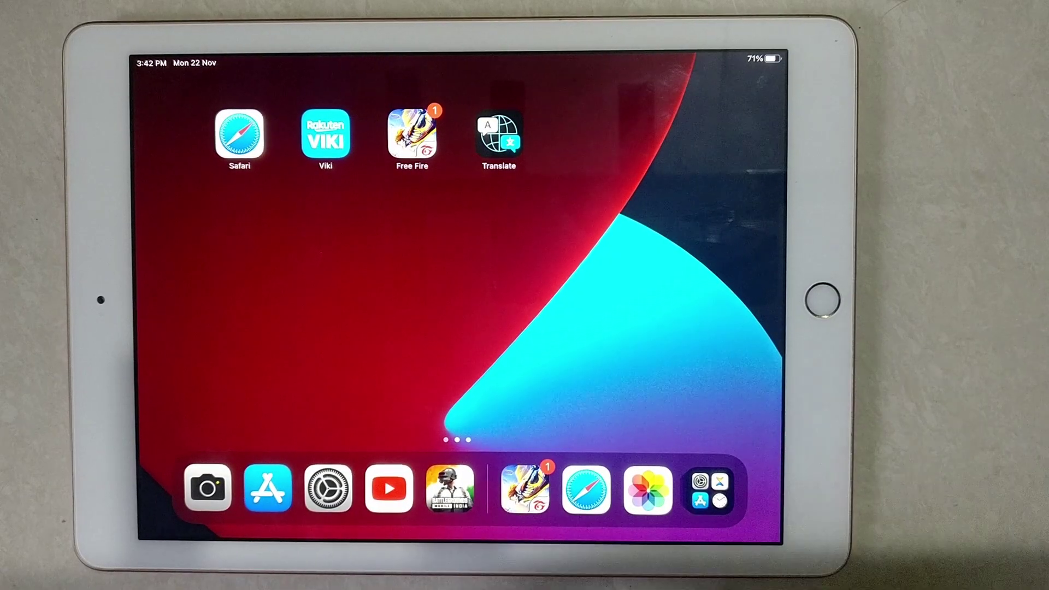
Step: In Settings > Display & Brightness, switch on the Lock / Unlock cover toggle
left_click(329, 490)
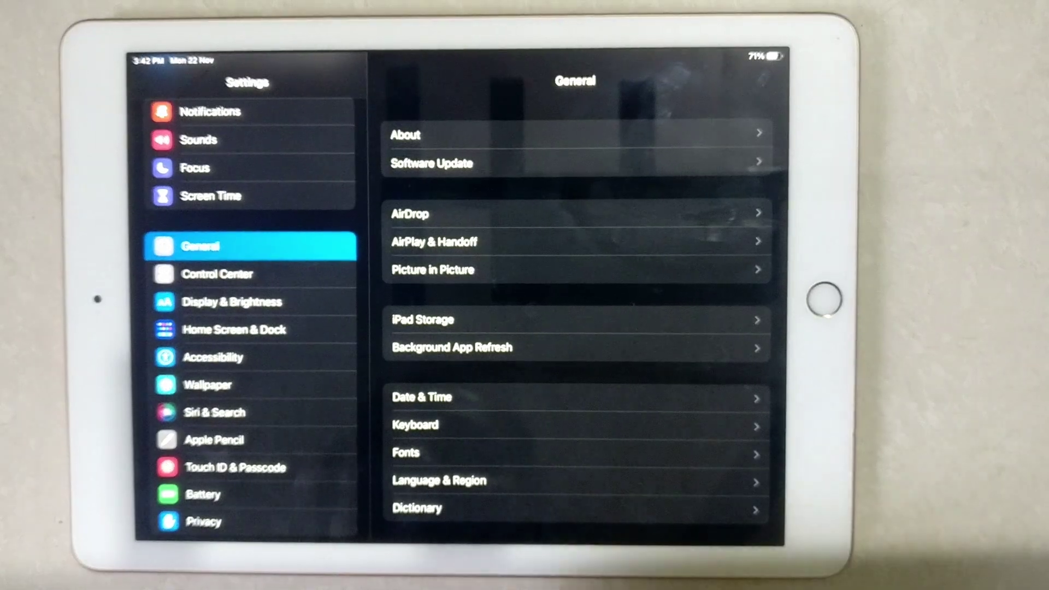
left_click(232, 302)
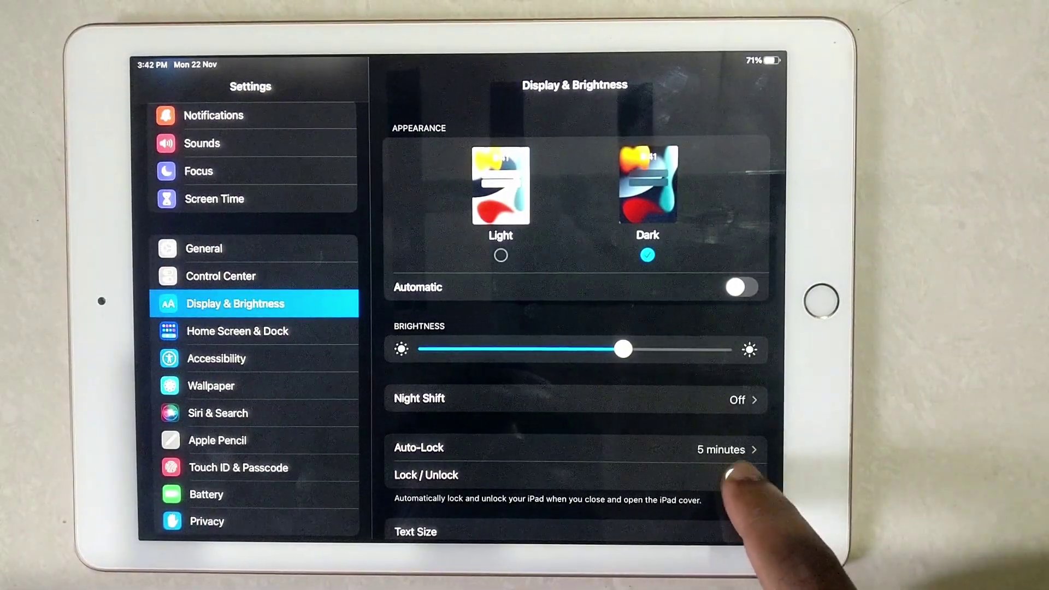
left_click(740, 476)
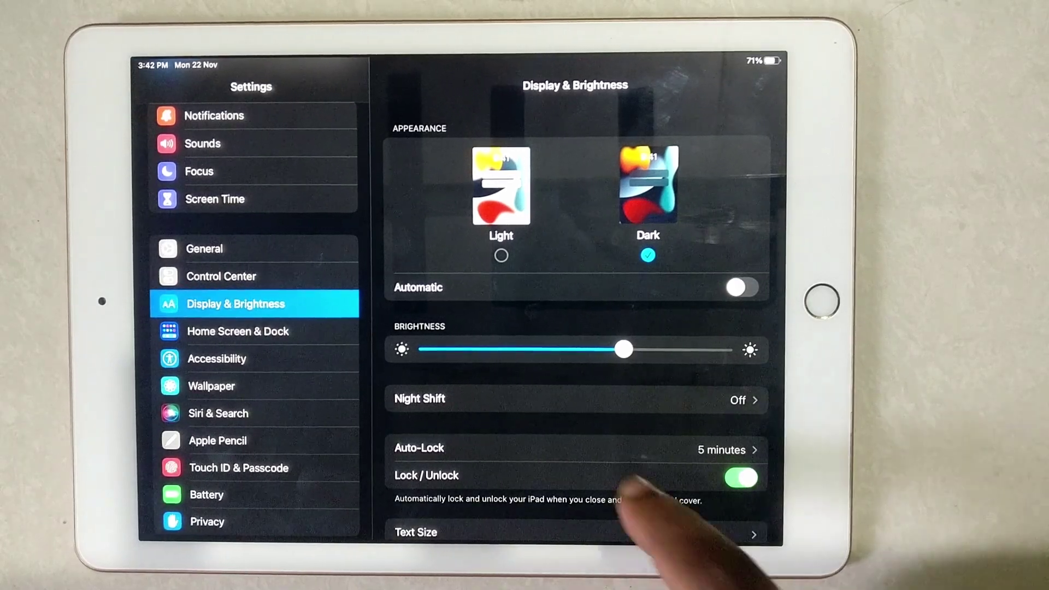
scroll(637, 460, "down", 2)
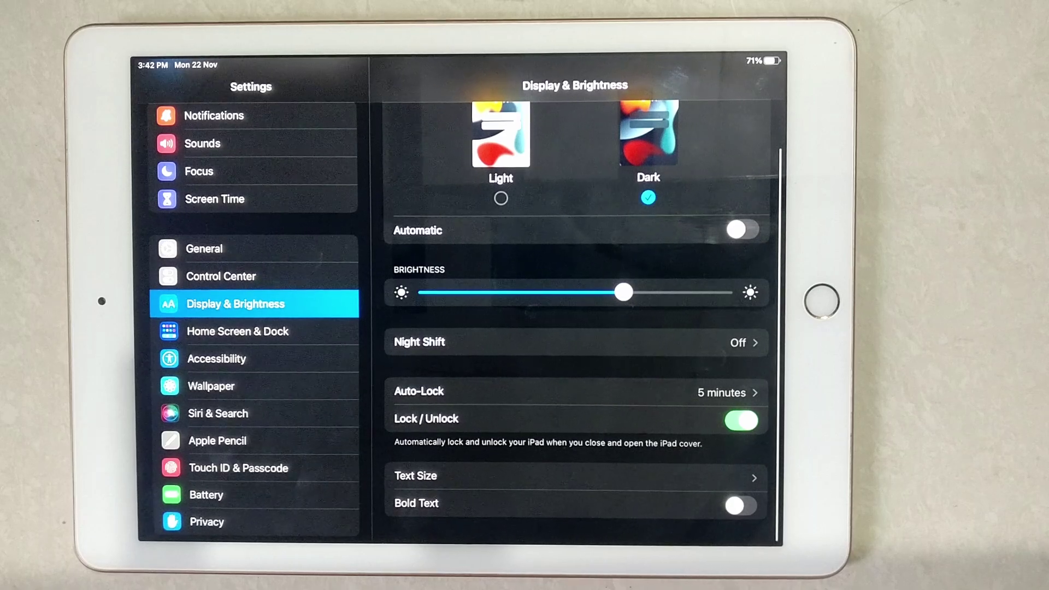